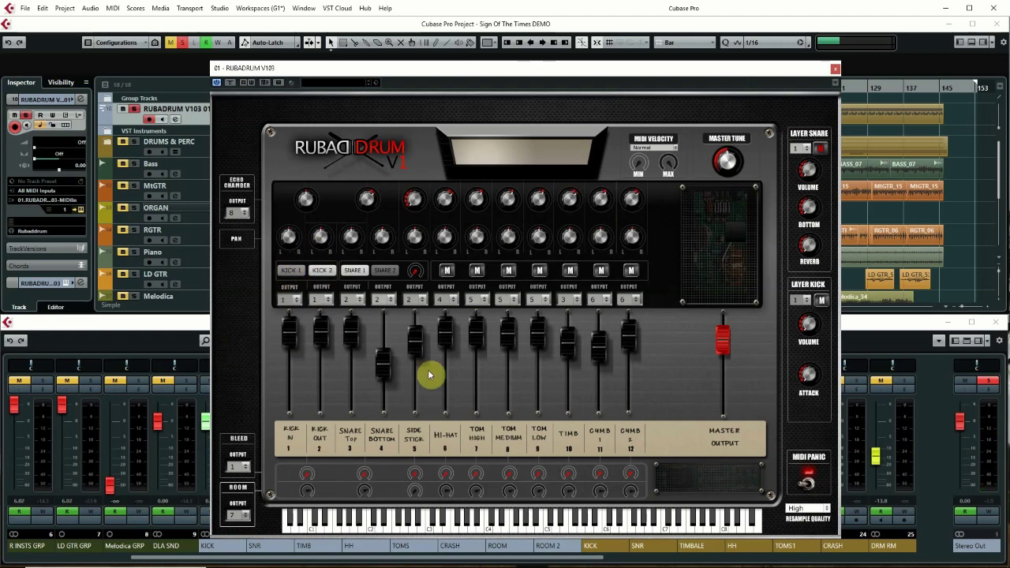
# Step: Audition the kick with the Kick Out and Kick In faders lowered in turn, restore both levels, and switch Kick 2 off
pyautogui.moveTo(333, 334); pyautogui.dragTo(320, 390)
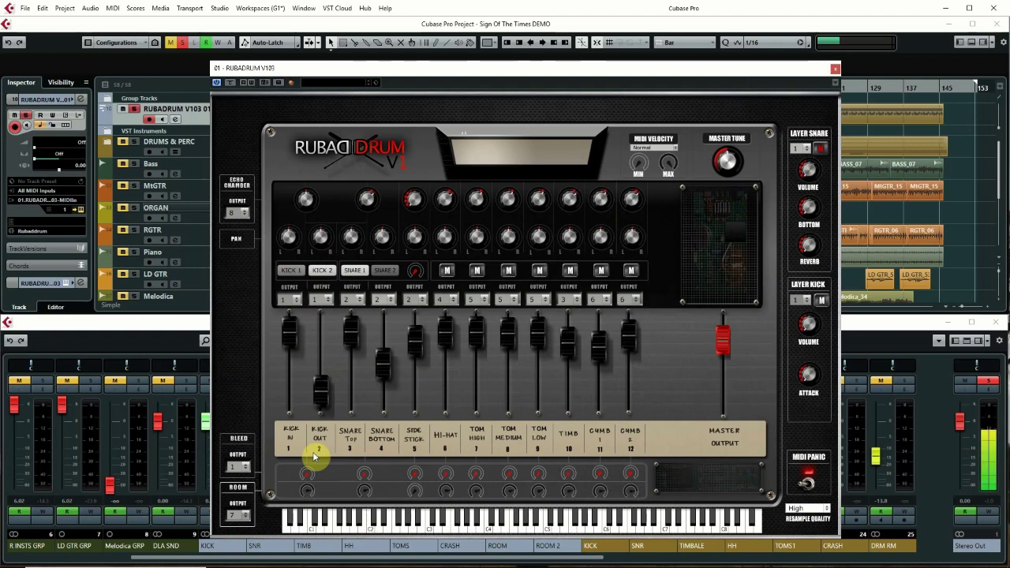
pyautogui.moveTo(290, 328)
pyautogui.mouseDown()
pyautogui.moveTo(293, 372)
pyautogui.moveTo(291, 330)
pyautogui.mouseUp()
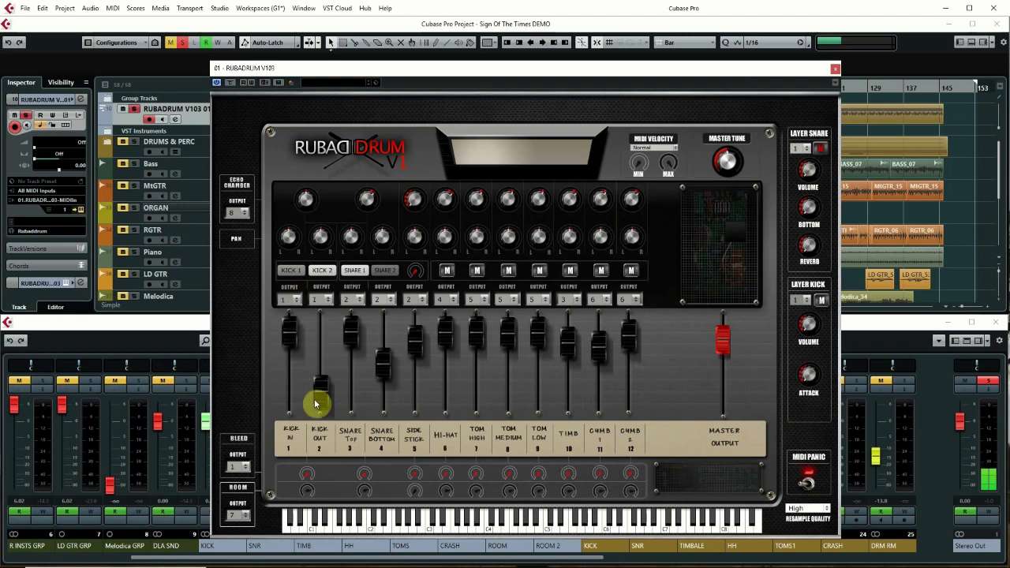
pyautogui.moveTo(322, 387); pyautogui.dragTo(293, 351)
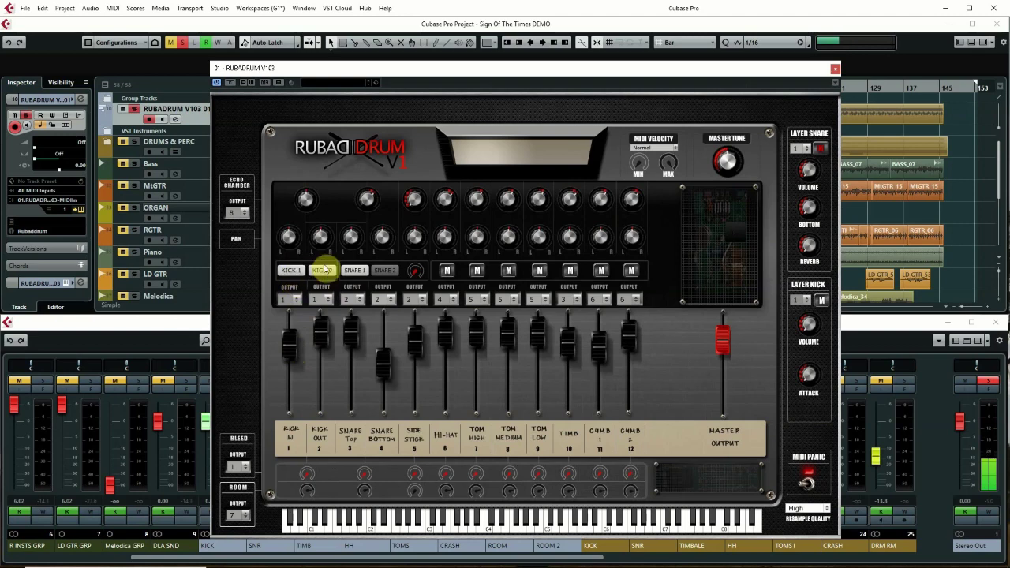
pyautogui.moveTo(302, 320); pyautogui.dragTo(303, 271)
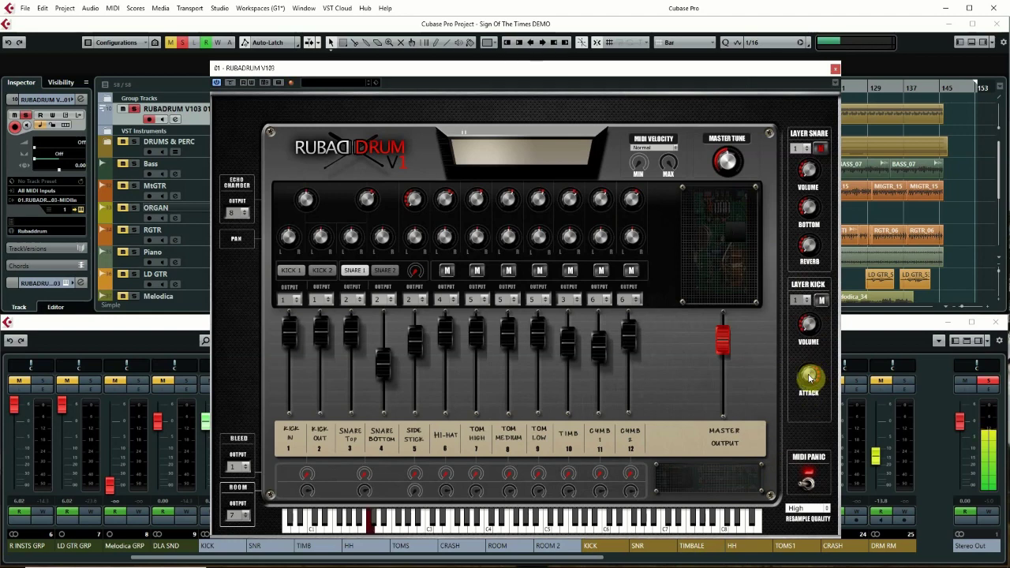
pyautogui.moveTo(653, 565)
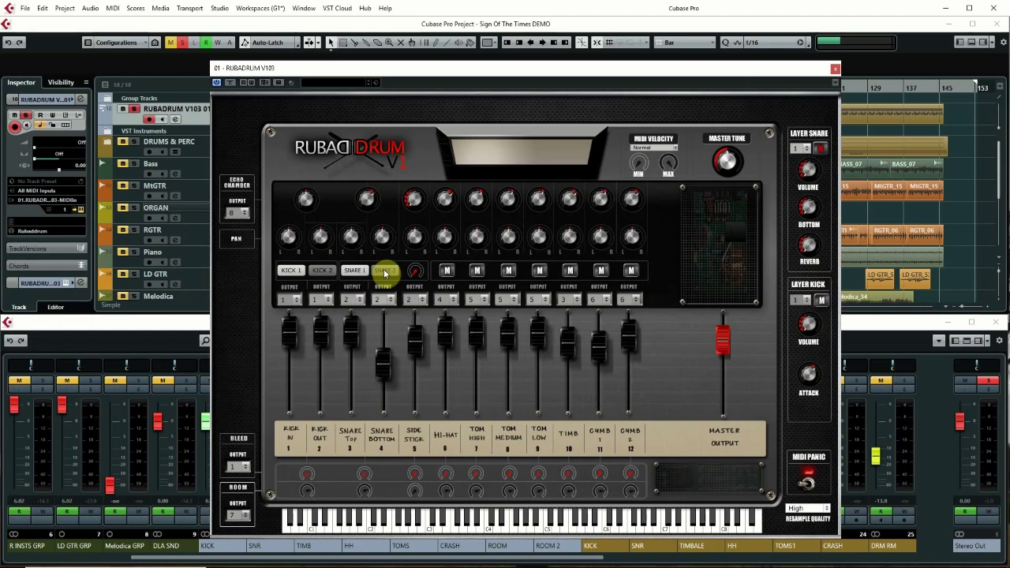
# Step: Compare Snare 1 and Snare 2 at different Snare Bottom levels, leaving that fader partly lowered and both snares switched off
pyautogui.moveTo(388, 356); pyautogui.dragTo(361, 304)
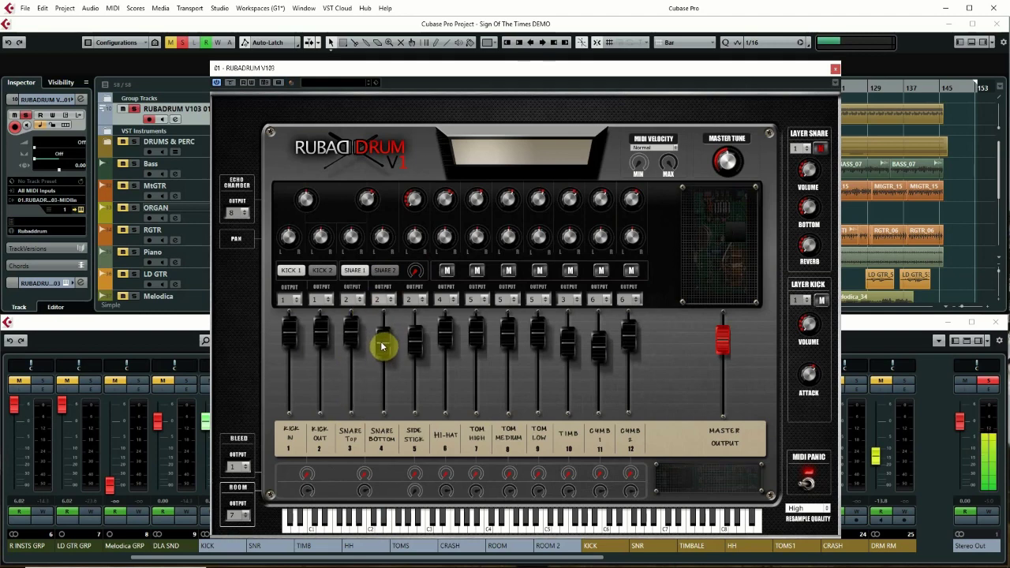
pyautogui.moveTo(383, 346)
pyautogui.mouseDown()
pyautogui.moveTo(384, 388)
pyautogui.moveTo(388, 365)
pyautogui.mouseUp()
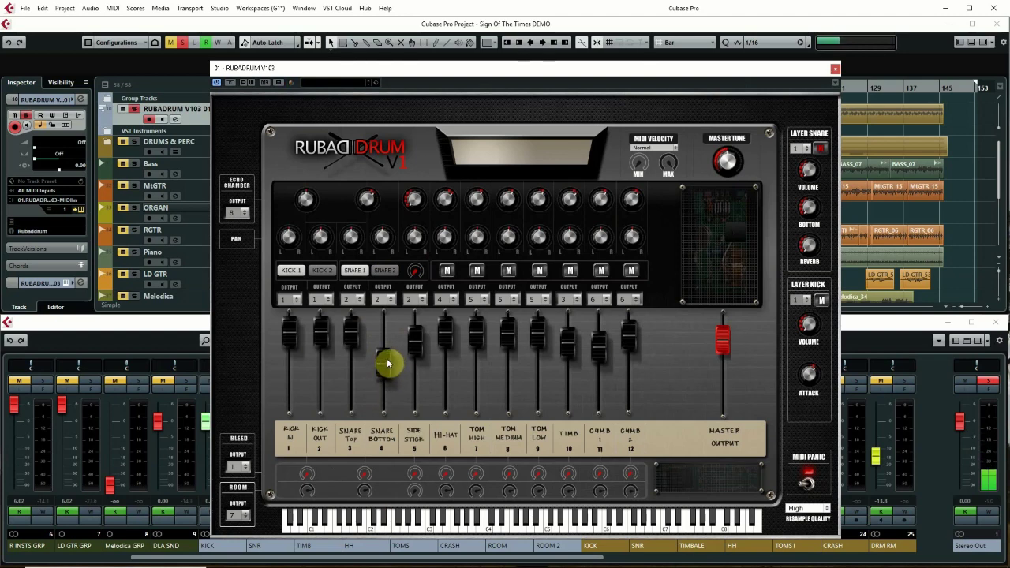
pyautogui.click(381, 272)
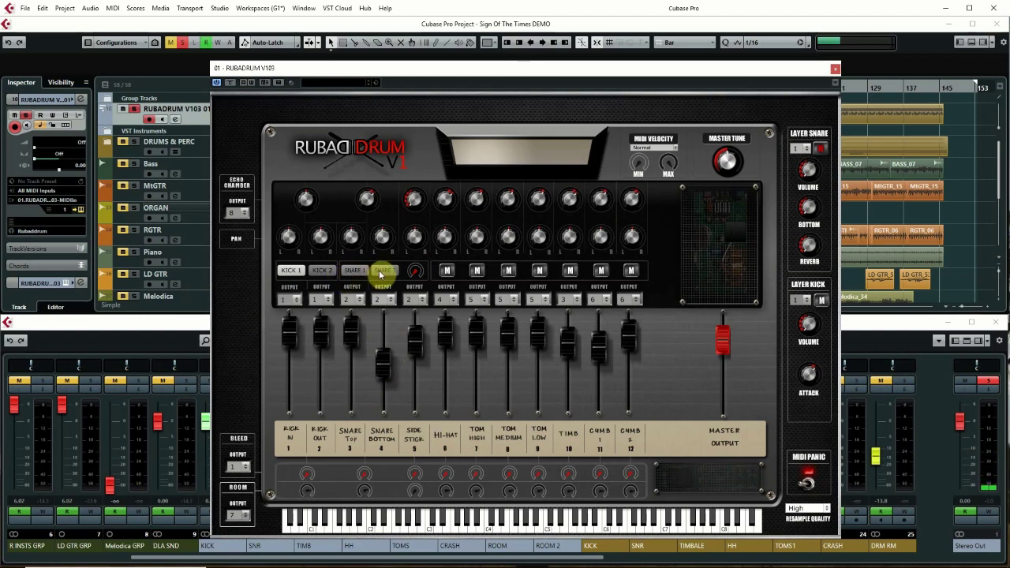
pyautogui.moveTo(383, 361); pyautogui.dragTo(369, 454)
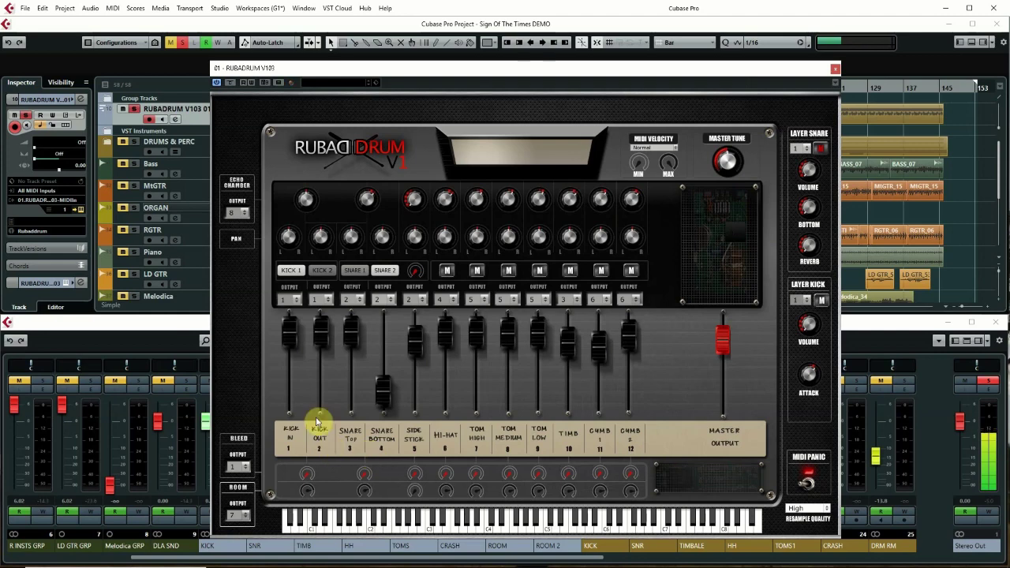
pyautogui.moveTo(384, 395); pyautogui.dragTo(387, 333)
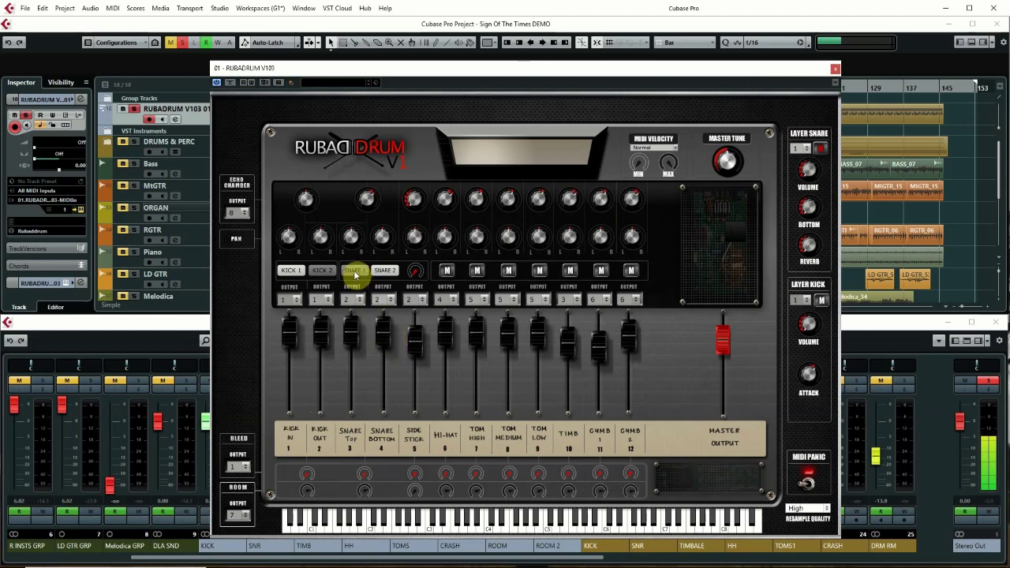
pyautogui.click(384, 271)
pyautogui.moveTo(388, 343); pyautogui.dragTo(392, 375)
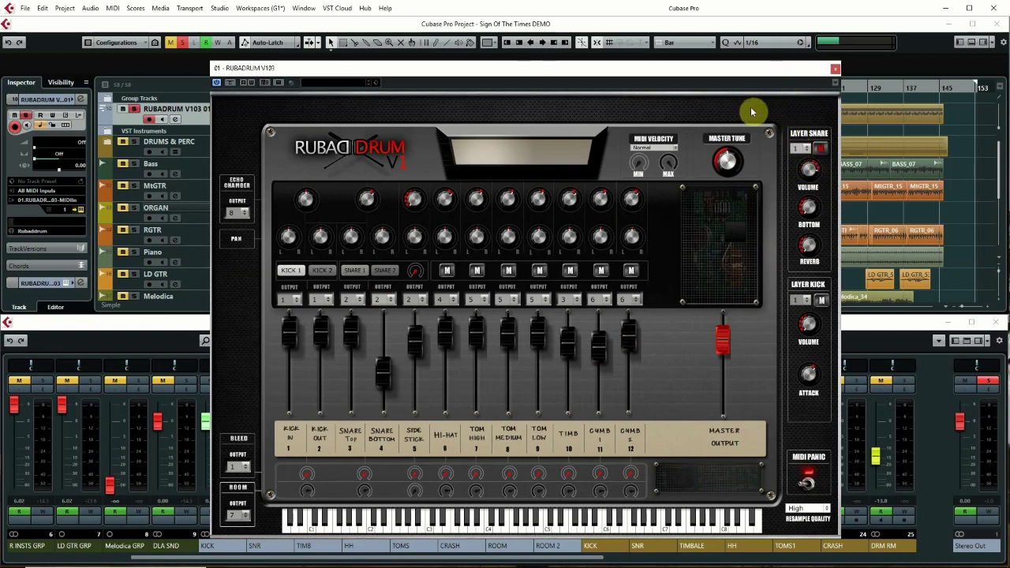
# Step: Unmute the Layer Snare and switch Snare 1 back on, comparing it with Snare 2
pyautogui.click(820, 148)
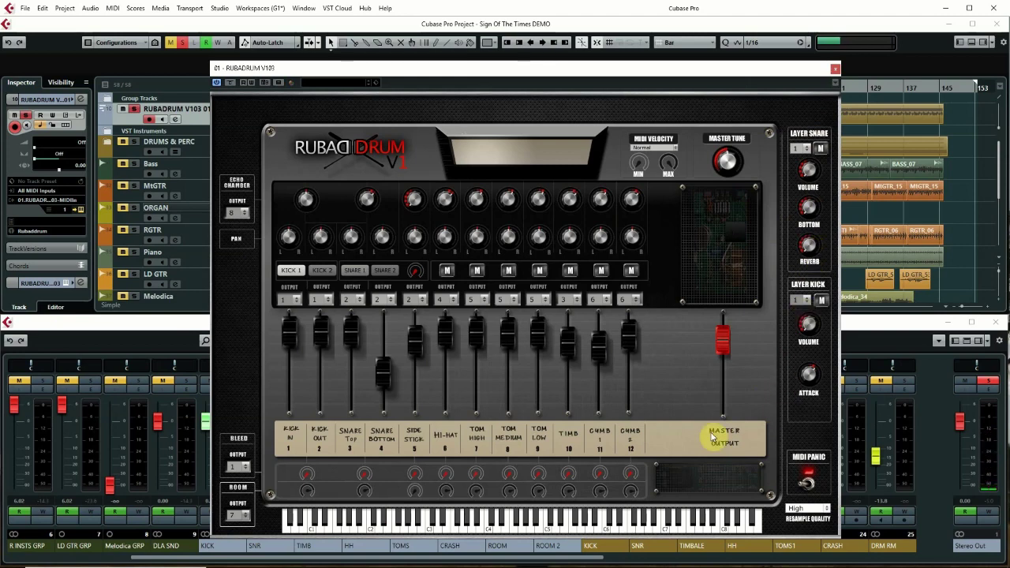
pyautogui.click(354, 271)
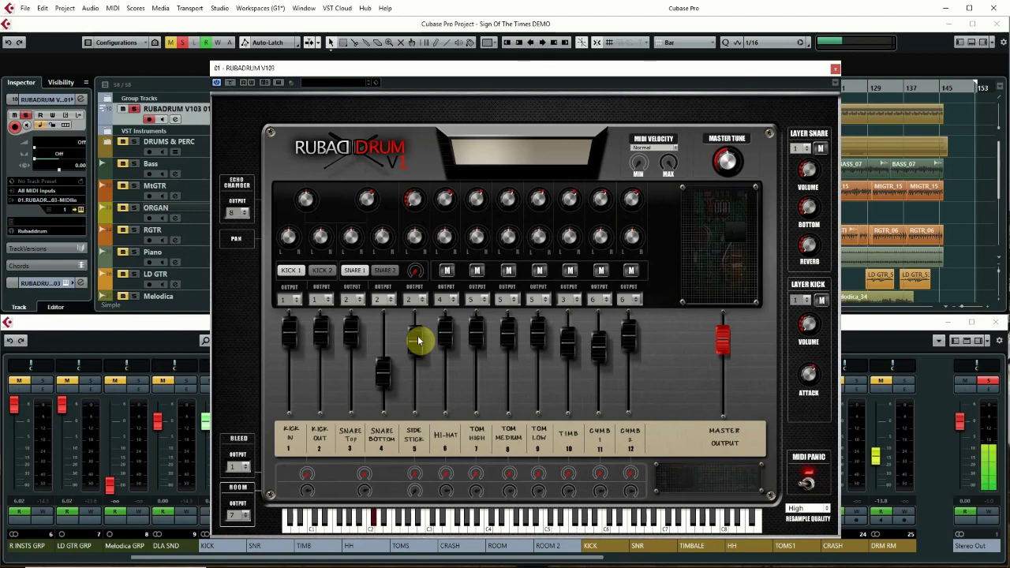
pyautogui.click(386, 271)
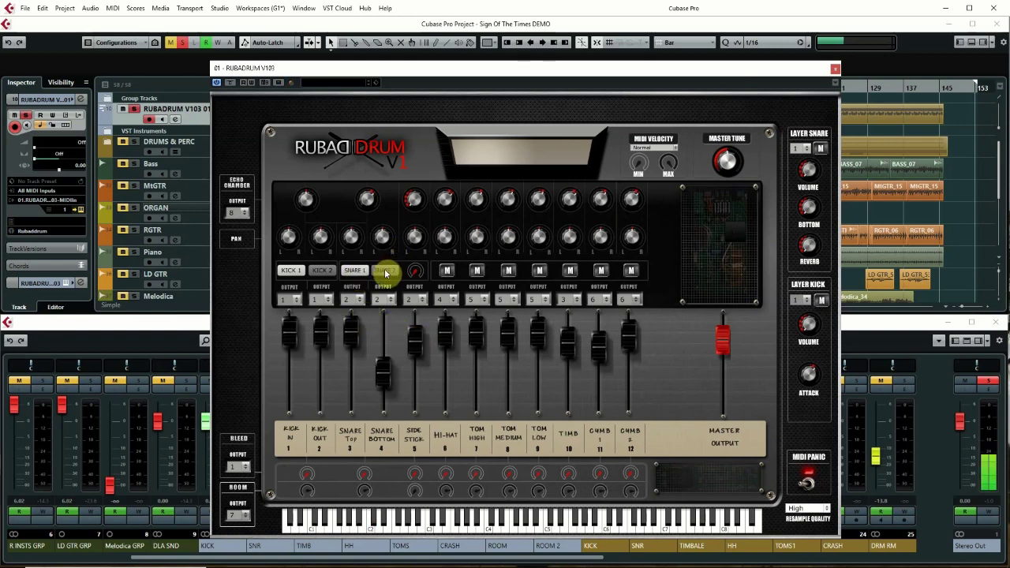
pyautogui.click(357, 271)
pyautogui.click(359, 271)
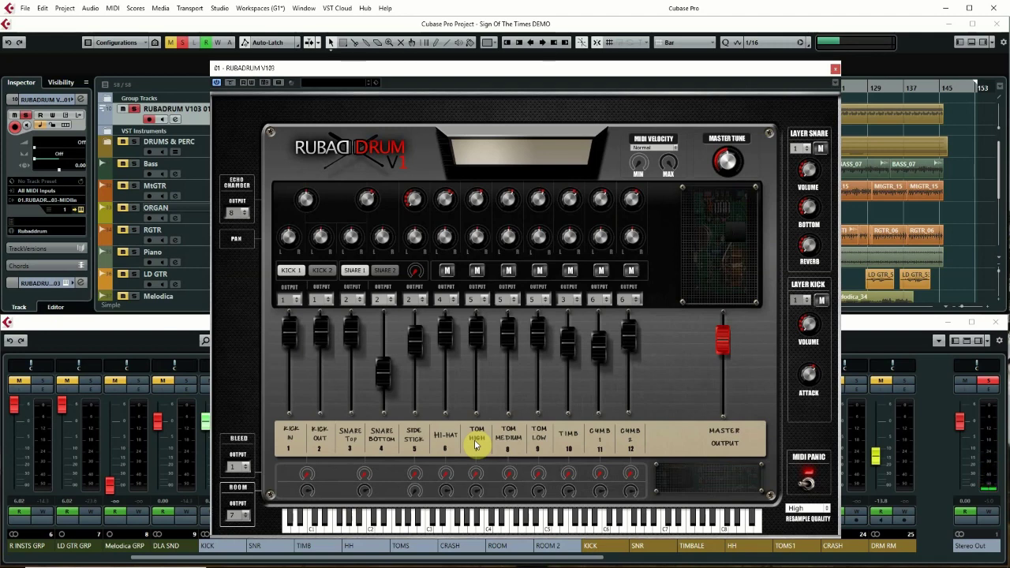
# Step: Audition the Cymb 1 channel and a high note on the instrument's keyboard
pyautogui.click(598, 447)
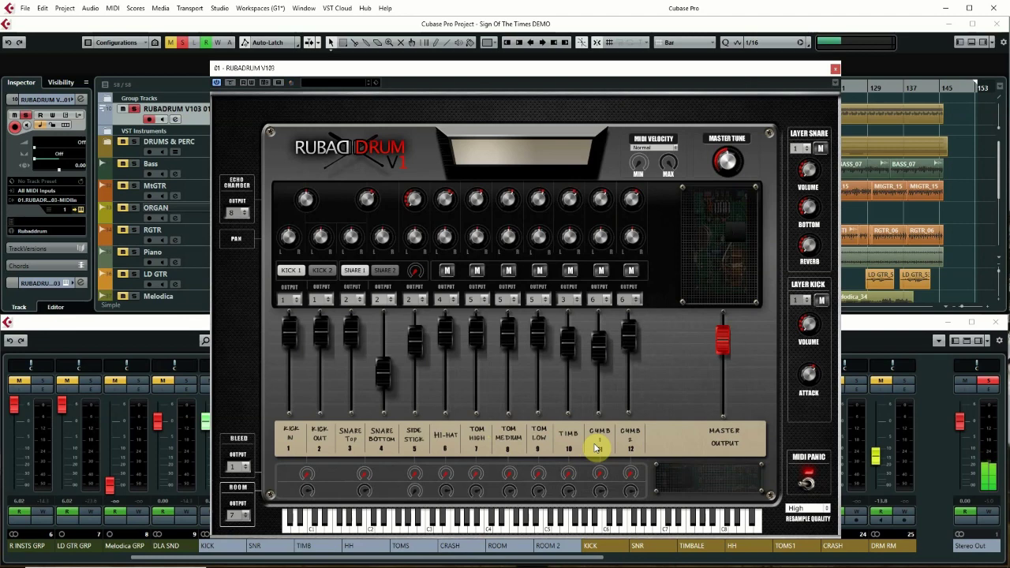
pyautogui.click(598, 447)
pyautogui.click(598, 448)
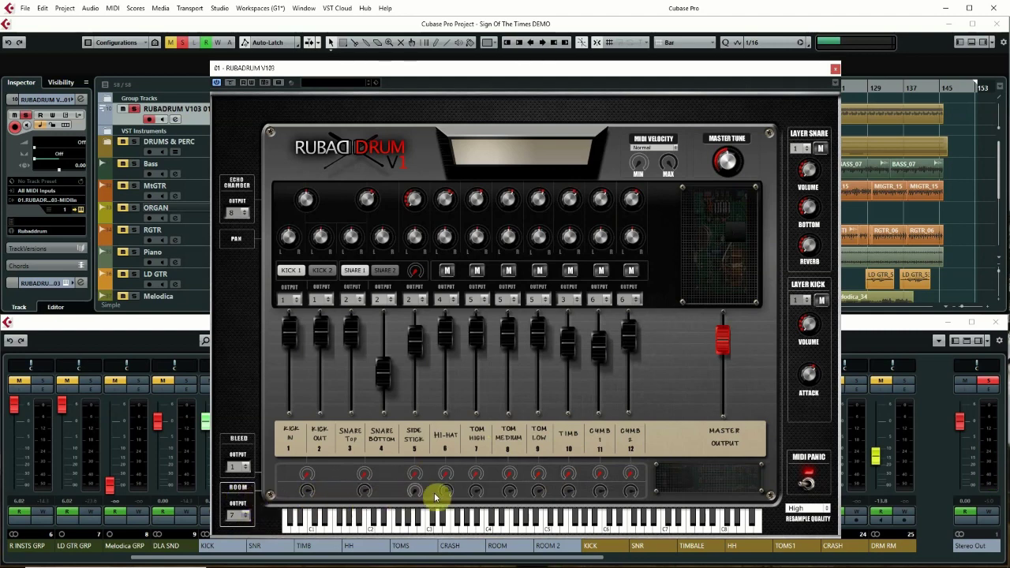
pyautogui.click(625, 523)
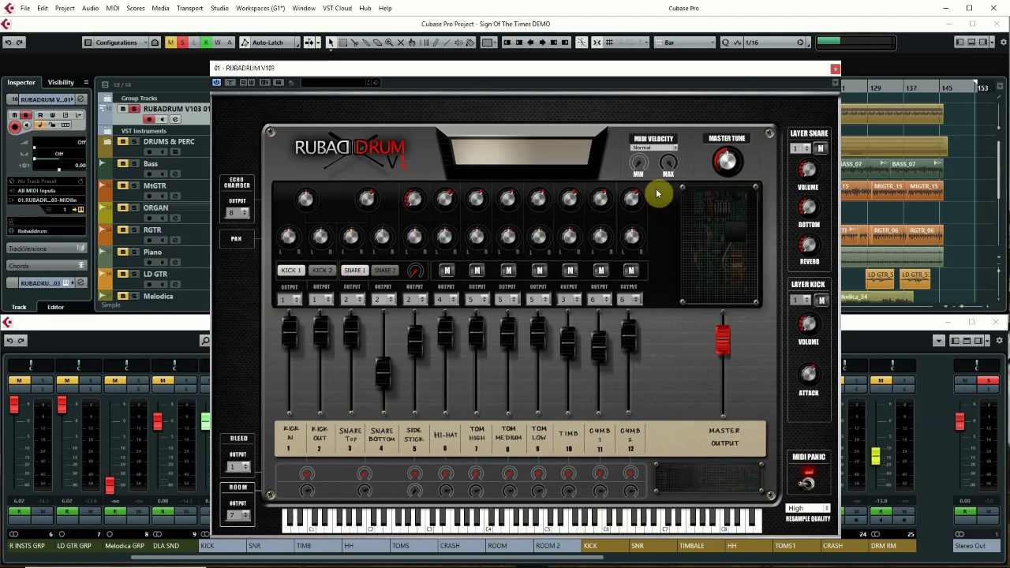
# Step: Close the RUBADRUM instrument window and move the MtGTR_12 event onto the Piano track, starting at bar 62
pyautogui.click(835, 69)
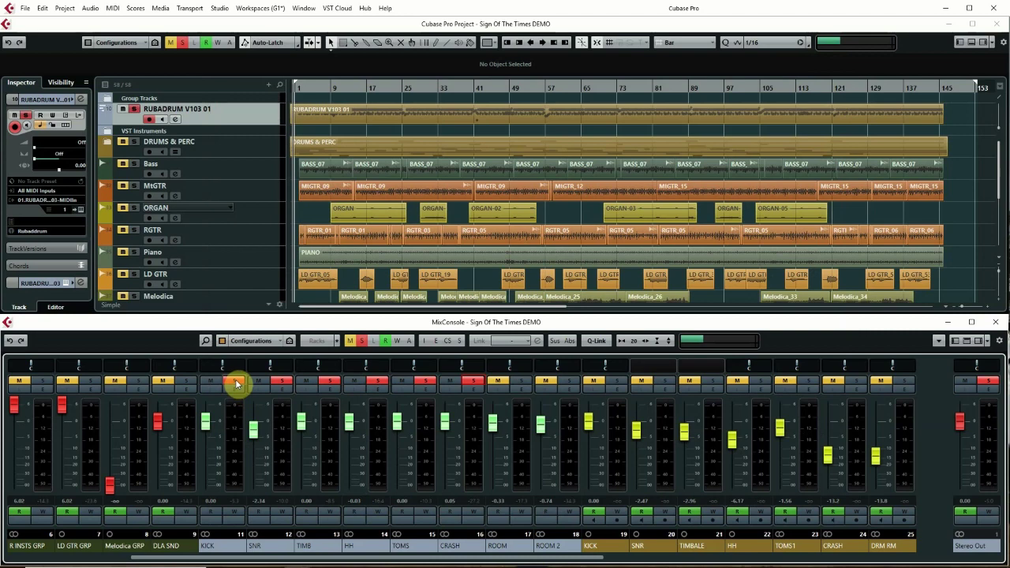
pyautogui.click(282, 389)
pyautogui.click(584, 189)
pyautogui.moveTo(626, 269); pyautogui.dragTo(623, 266)
pyautogui.click(232, 325)
# Step: Clear the solo on all the soloed drum channels from KICK through CRASH
pyautogui.click(282, 381)
pyautogui.click(331, 380)
pyautogui.click(379, 382)
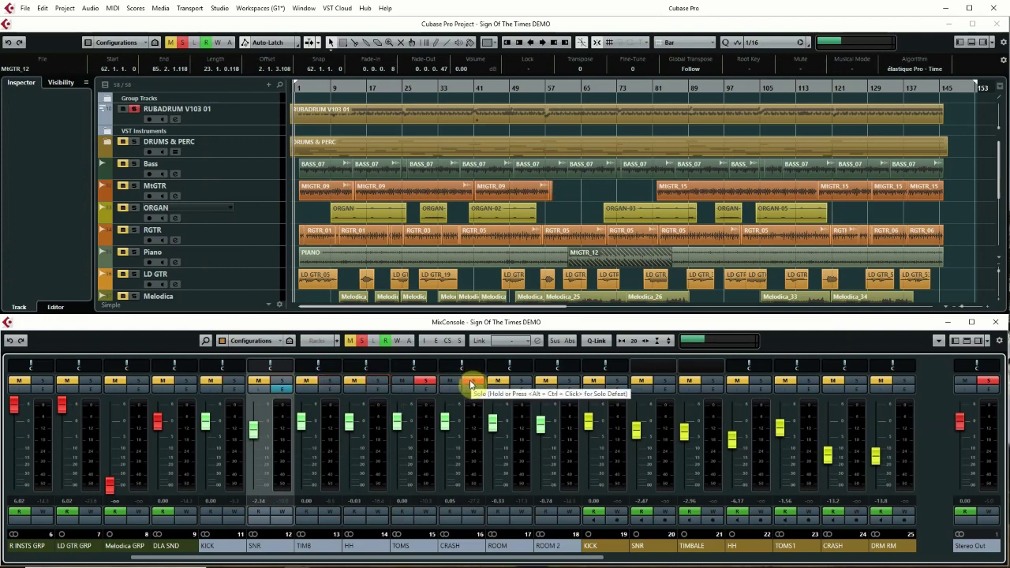
pyautogui.click(427, 381)
pyautogui.click(479, 382)
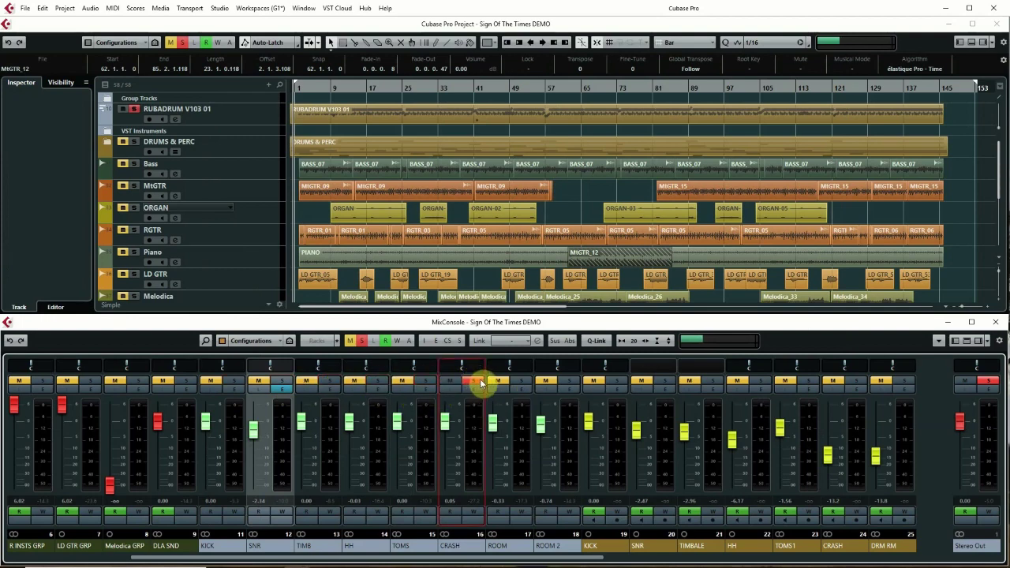
pyautogui.click(480, 382)
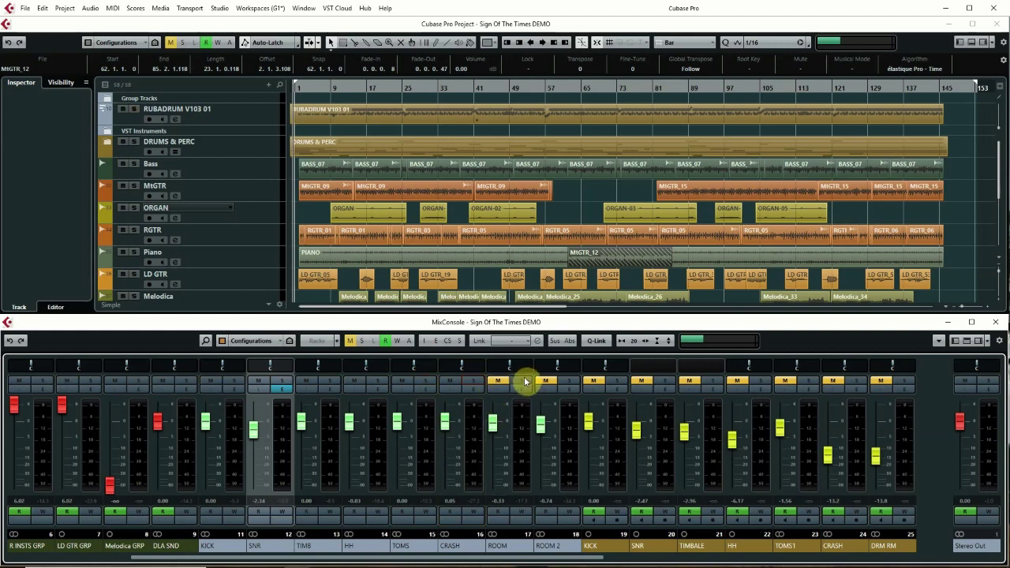
# Step: Audition the ROOM channel in solo with its fader raised to 6.02
pyautogui.click(522, 381)
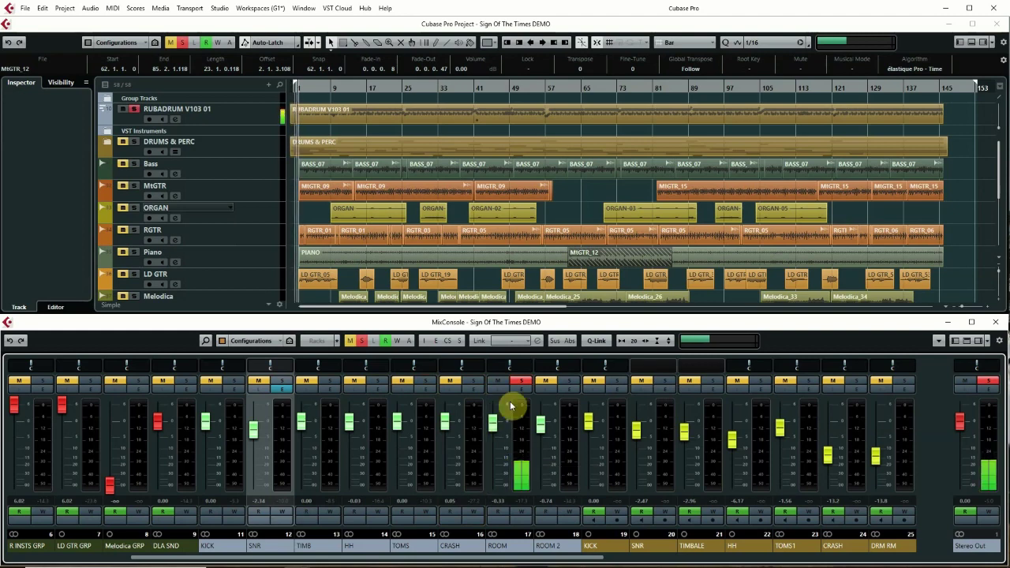
pyautogui.moveTo(496, 427); pyautogui.dragTo(496, 425)
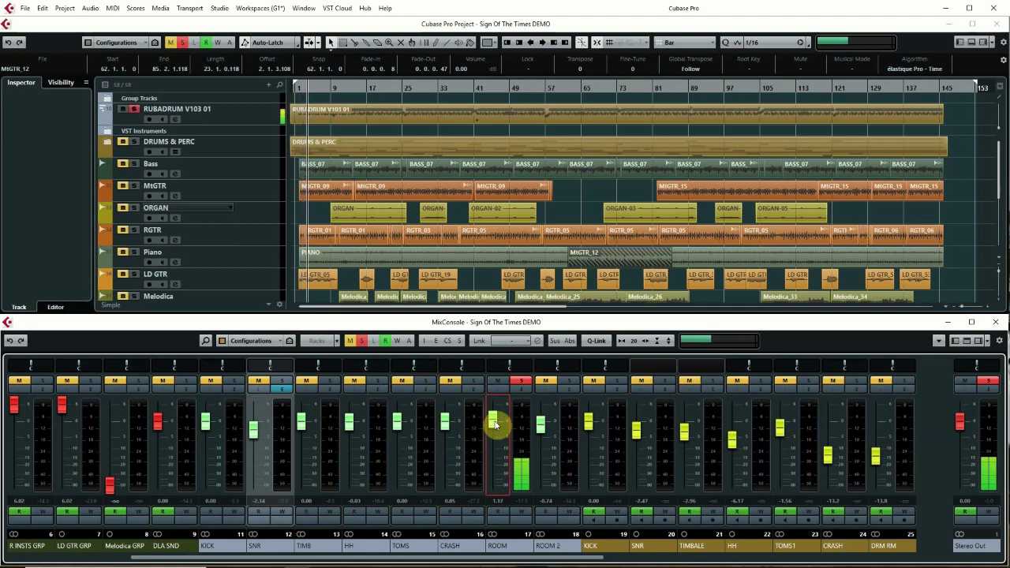
pyautogui.moveTo(496, 424); pyautogui.dragTo(496, 408)
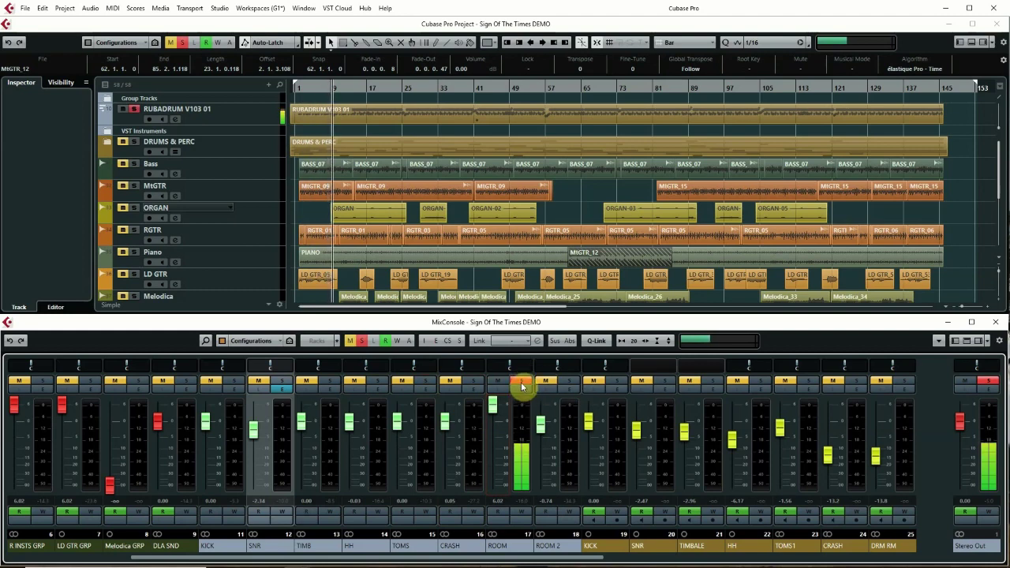
pyautogui.click(521, 382)
# Step: Solo ROOM 2 with its fader raised to 6.02, and lower the ROOM fader to -16.7
pyautogui.click(567, 382)
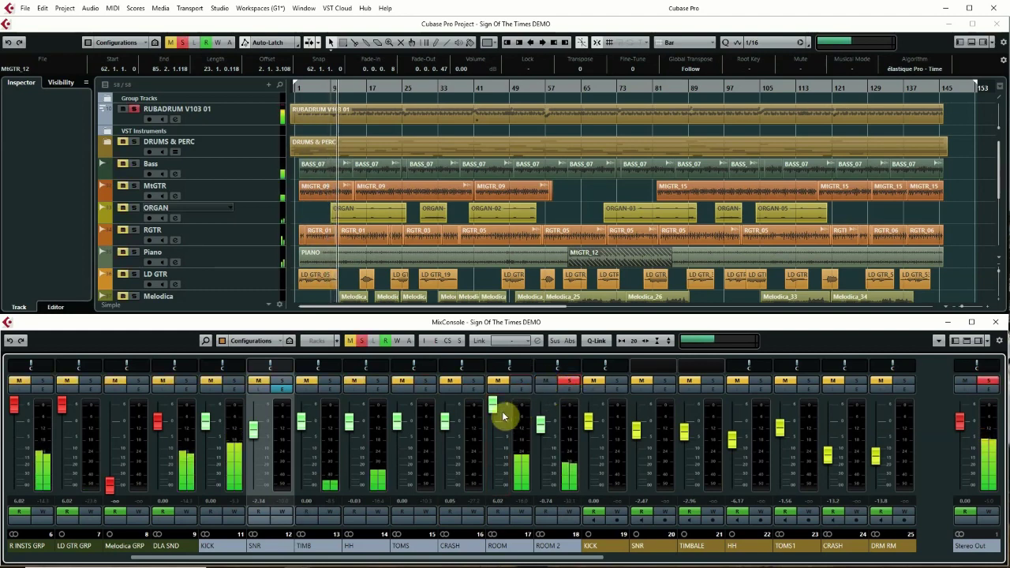
pyautogui.moveTo(545, 422); pyautogui.dragTo(545, 403)
pyautogui.moveTo(498, 405); pyautogui.dragTo(497, 456)
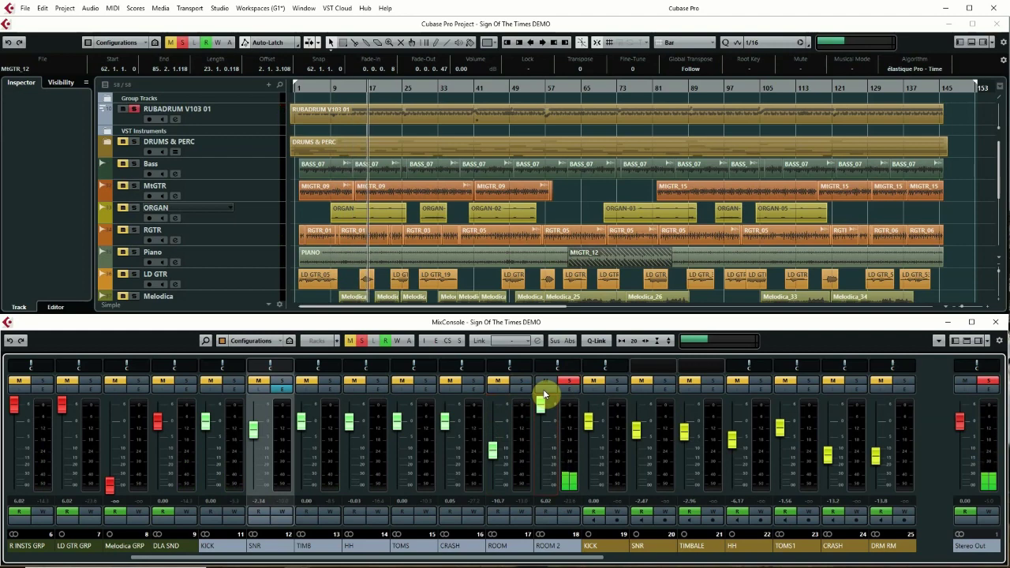
# Step: Lower the unsoloed ROOM 2 channel's fader to -16.9 and unmute both room channels
pyautogui.click(569, 381)
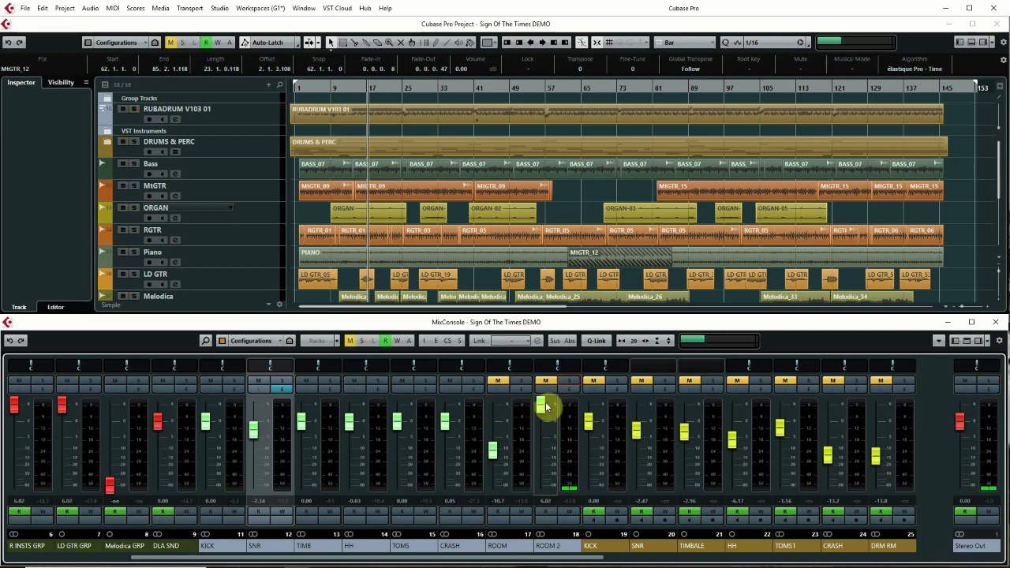
pyautogui.click(498, 381)
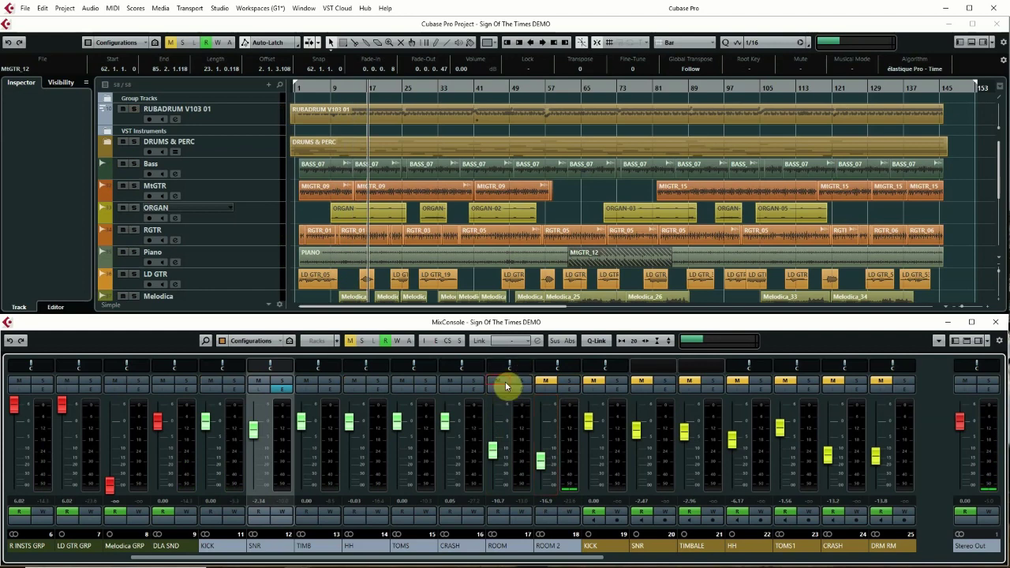
pyautogui.click(545, 381)
# Step: Solo the eight drum channels KICK, SNR, TIMB, HH, TOMS, CRASH, ROOM and ROOM 2
pyautogui.click(569, 382)
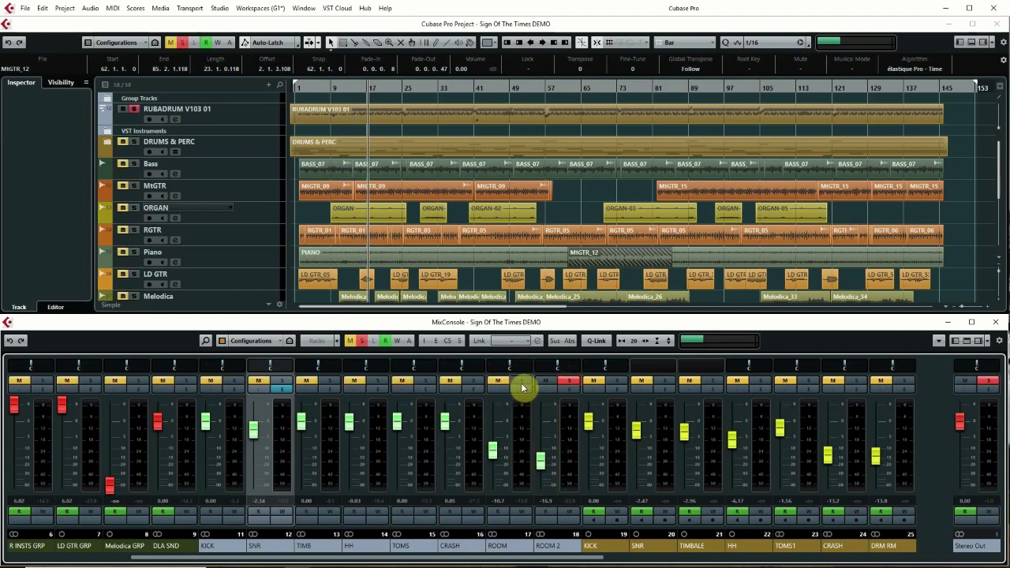
pyautogui.click(521, 381)
pyautogui.click(473, 382)
pyautogui.click(425, 381)
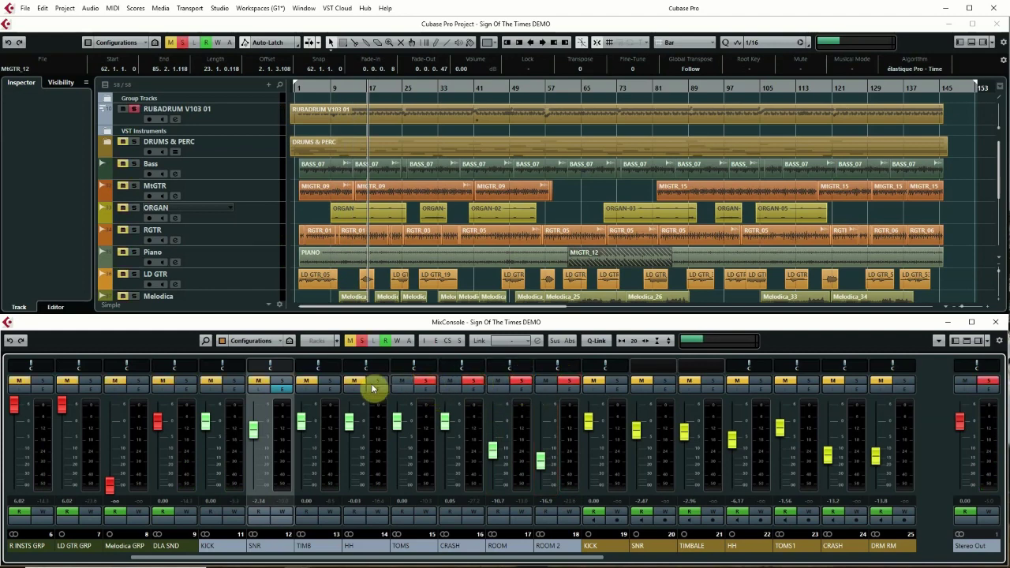
pyautogui.click(376, 382)
pyautogui.click(282, 381)
pyautogui.click(234, 381)
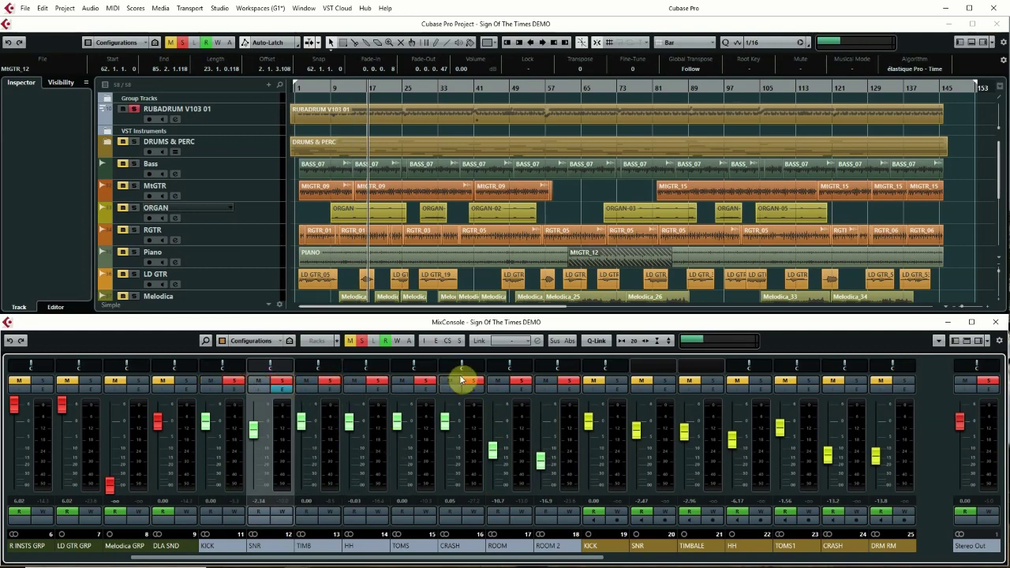
# Step: Clear the solo on ROOM and ROOM 2, and play the project with the remaining drum channels soloed
pyautogui.click(521, 383)
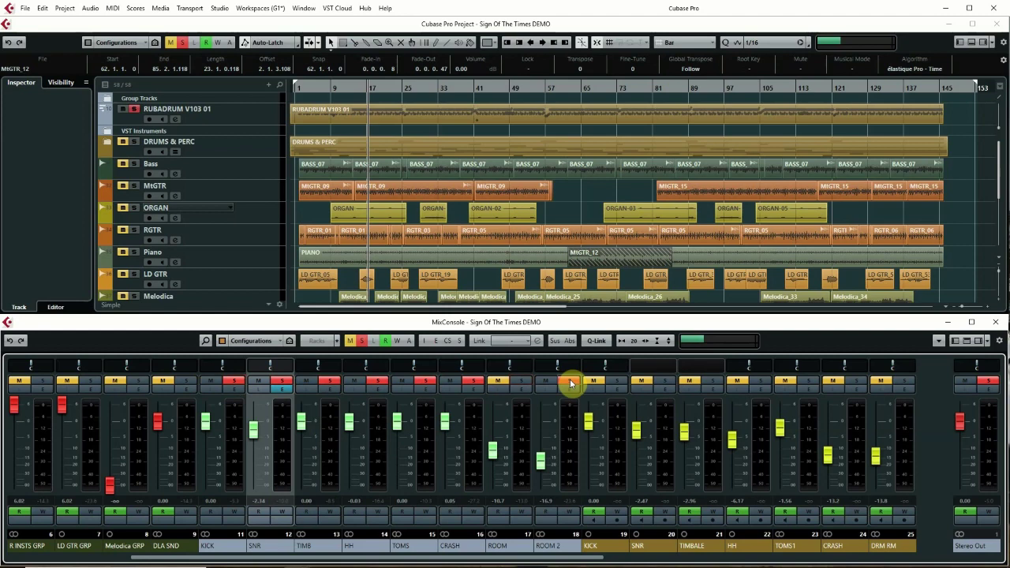
pyautogui.click(570, 382)
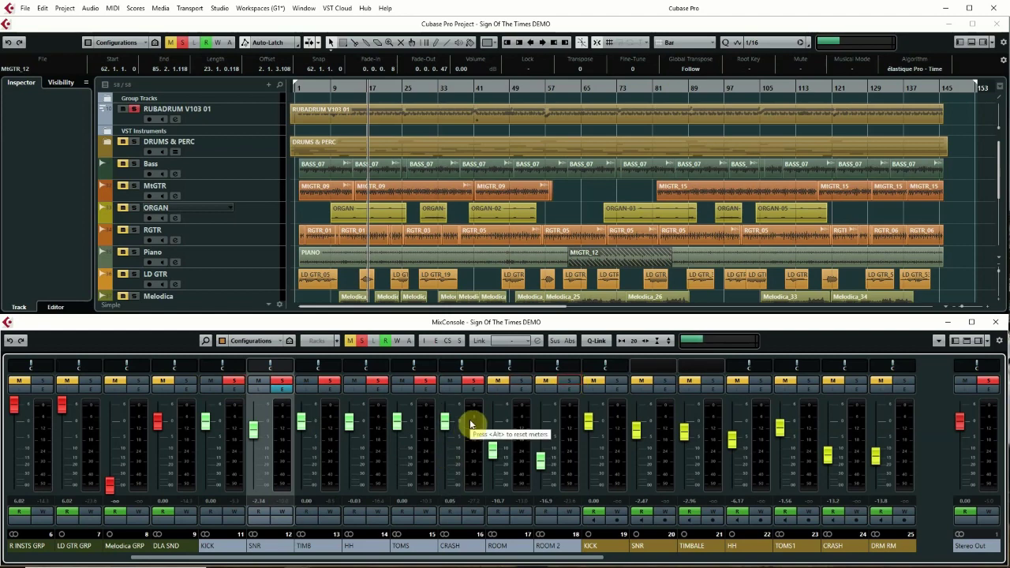
pyautogui.press('space')
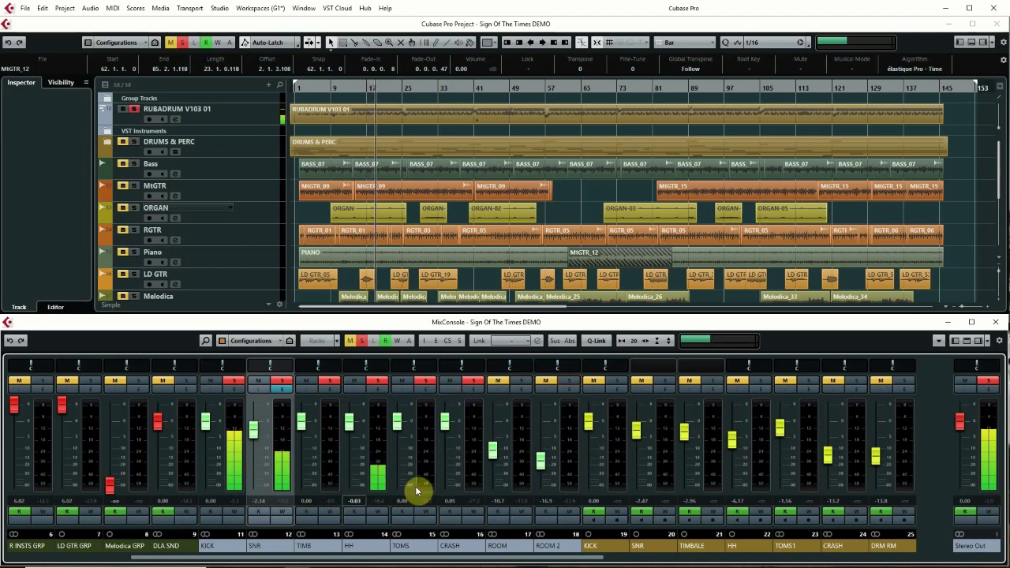
# Step: Solo the ROOM channel and raise its fader to 0.00
pyautogui.click(499, 382)
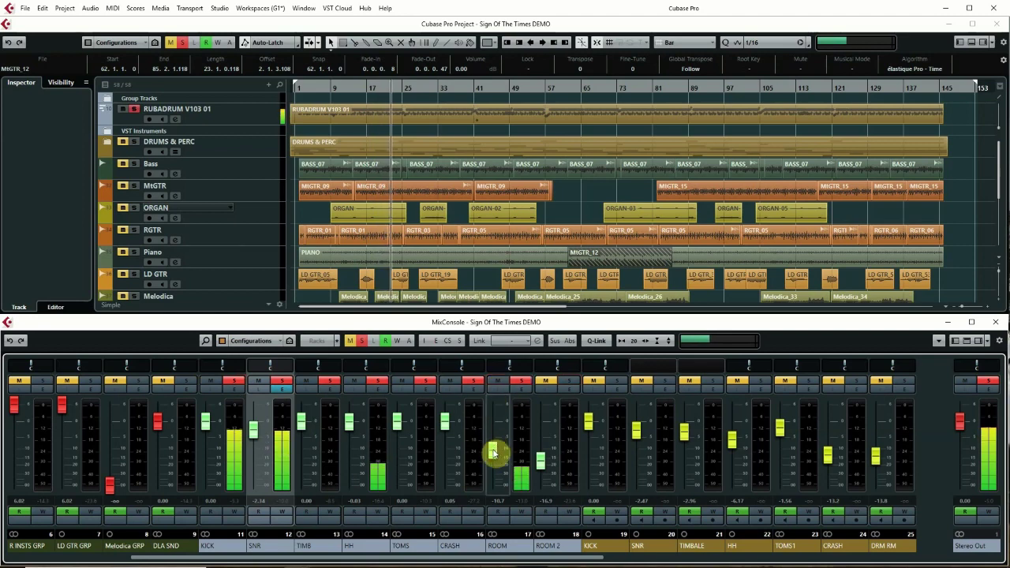
pyautogui.moveTo(495, 453); pyautogui.dragTo(503, 427)
# Step: Open the RUBADRUM V103 01 track's instrument interface to view its output routing, and close it again
pyautogui.click(244, 128)
pyautogui.click(74, 227)
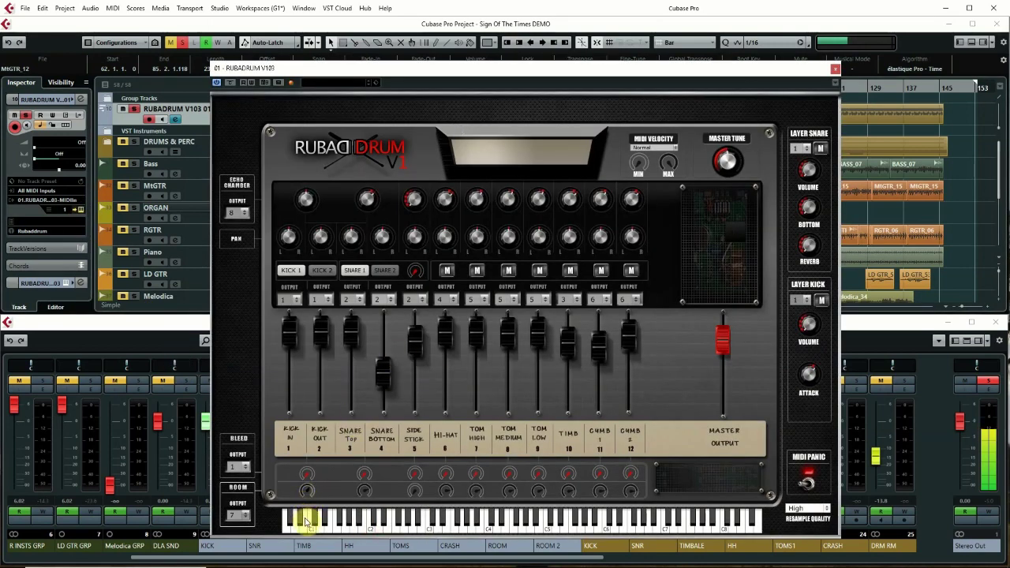
pyautogui.click(835, 69)
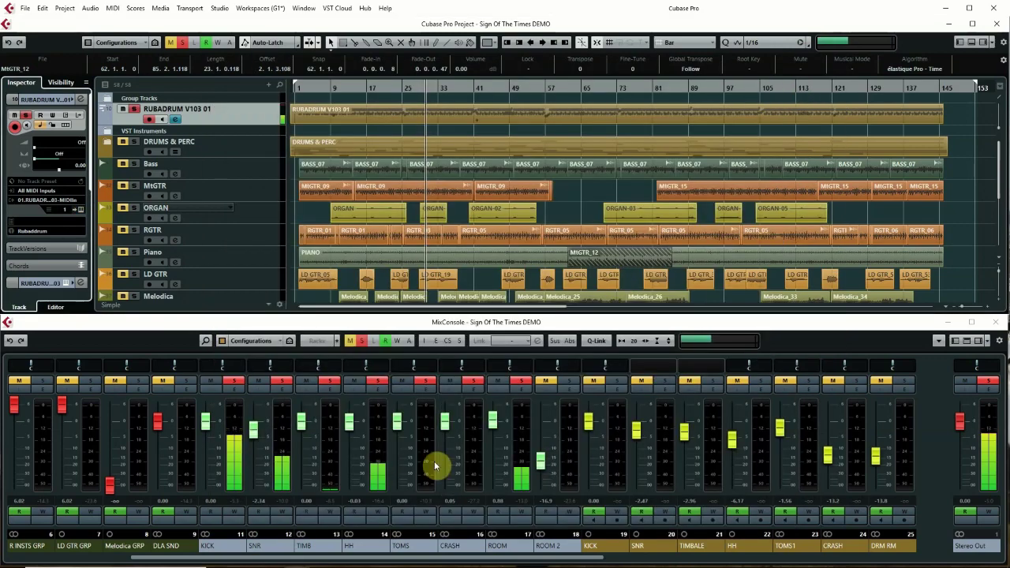
# Step: Solo ROOM 2 and raise its fader to -10.5, and lower the ROOM fader to -8.76
pyautogui.click(570, 380)
pyautogui.moveTo(541, 461)
pyautogui.mouseDown()
pyautogui.moveTo(542, 427)
pyautogui.moveTo(544, 456)
pyautogui.mouseUp()
pyautogui.moveTo(493, 420); pyautogui.dragTo(497, 453)
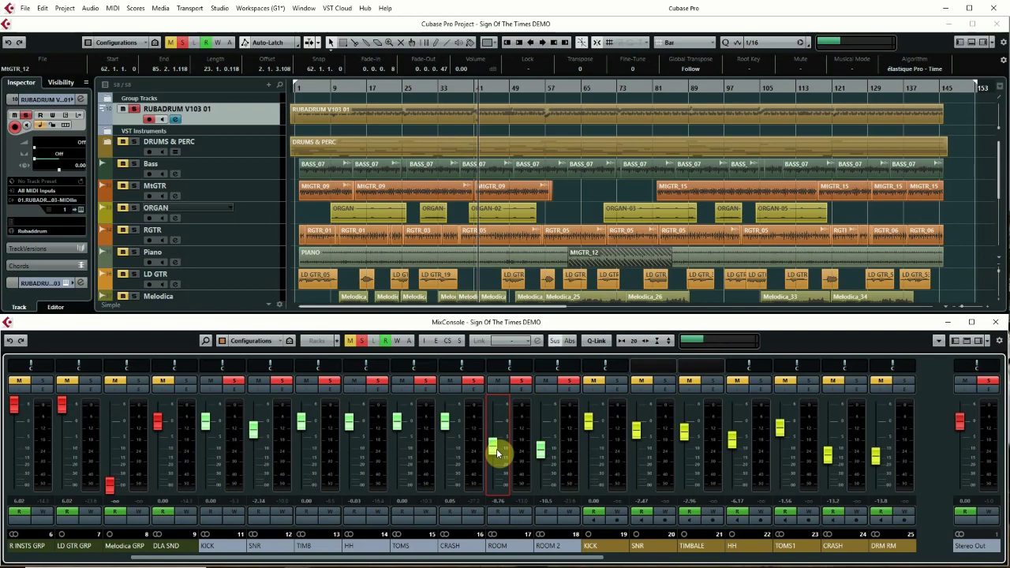
# Step: Switch to the full mixer workspace and re-enable the bypassed inserts on all drum channels from KICK to ROOM 2
pyautogui.press('alt+KP_2')
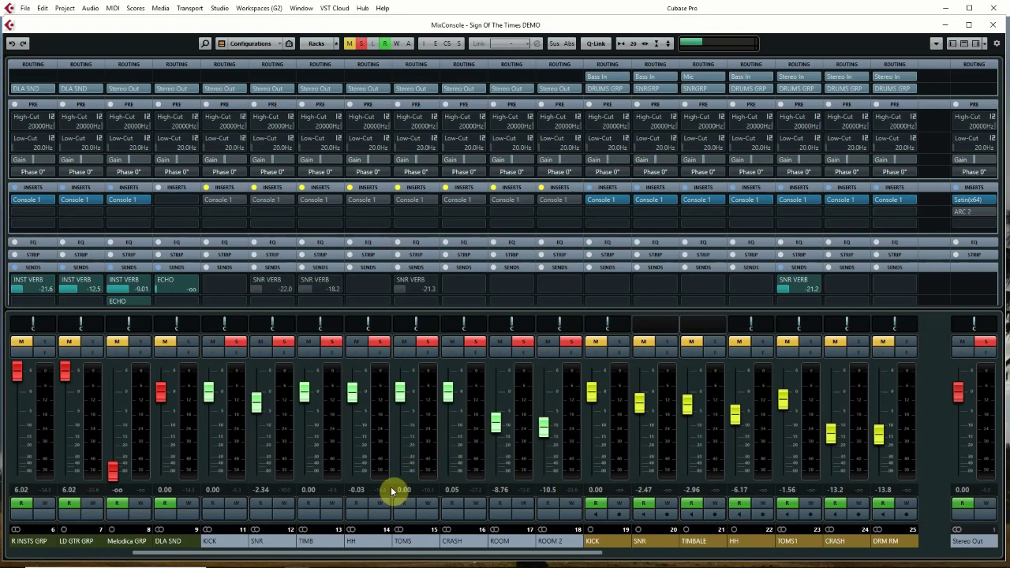
pyautogui.click(225, 542)
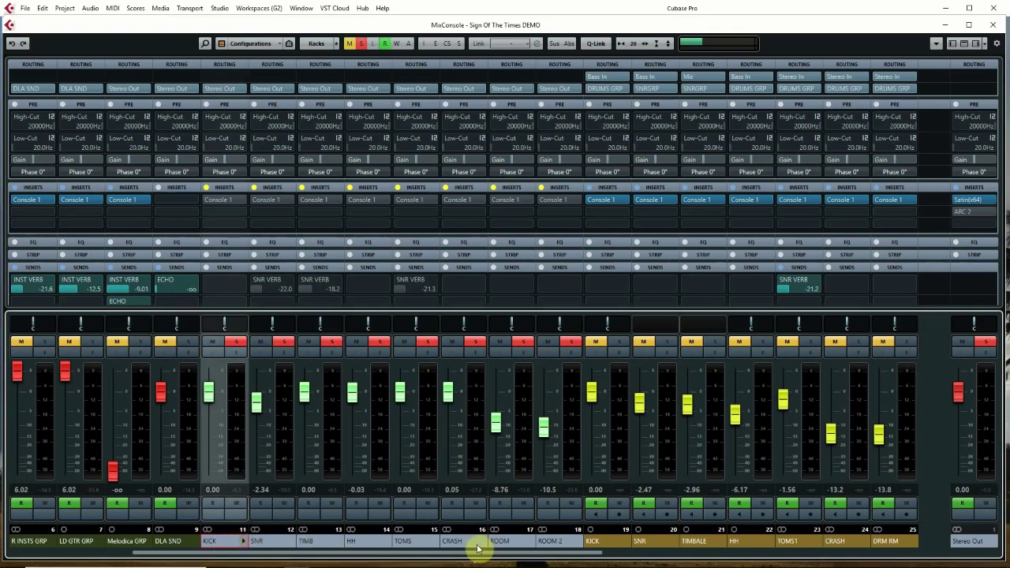
pyautogui.keyDown('shift'); pyautogui.click(552, 541); pyautogui.keyUp('shift')
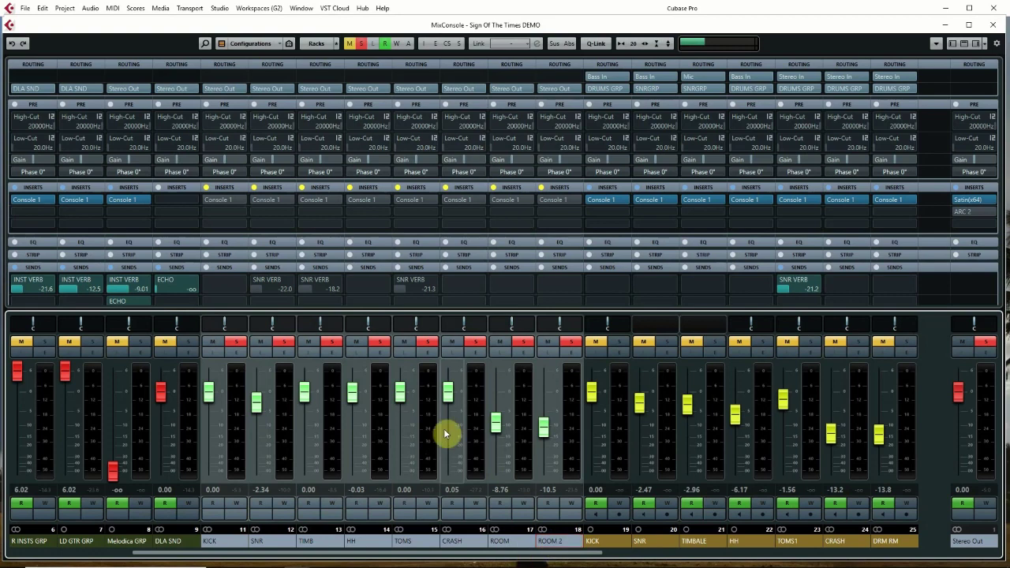
pyautogui.click(207, 190)
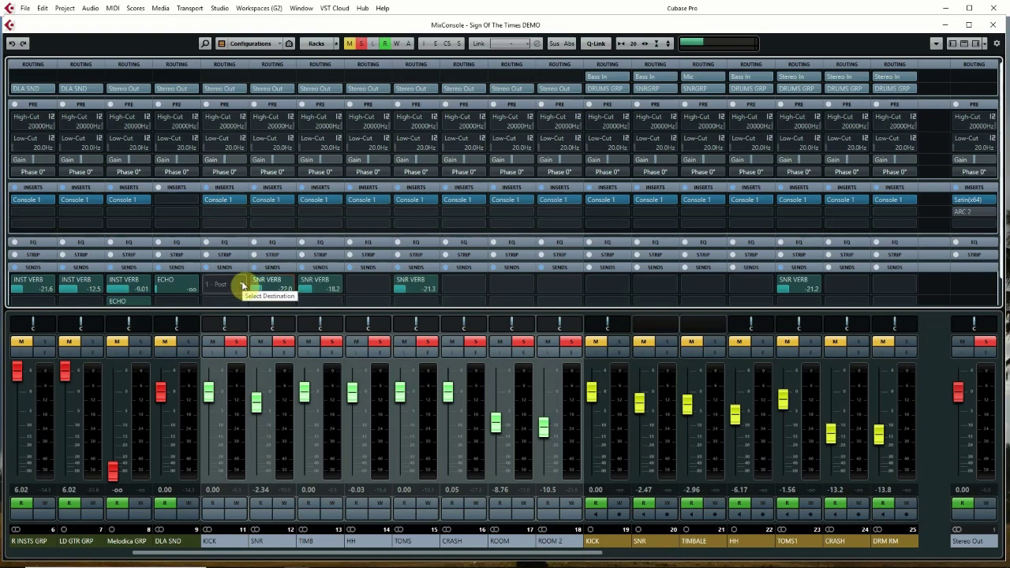
# Step: Play the project and examine the Console 1 inserts across the mixer's drum, instrument and group channels
pyautogui.press('space')
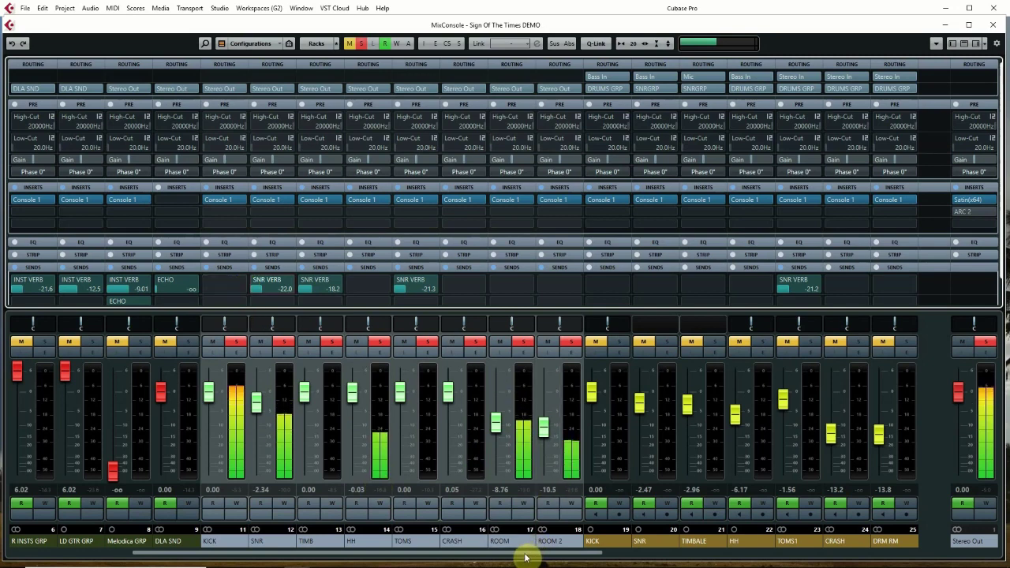
pyautogui.hscroll(1, 607, 542)
pyautogui.hscroll(3, 616, 546)
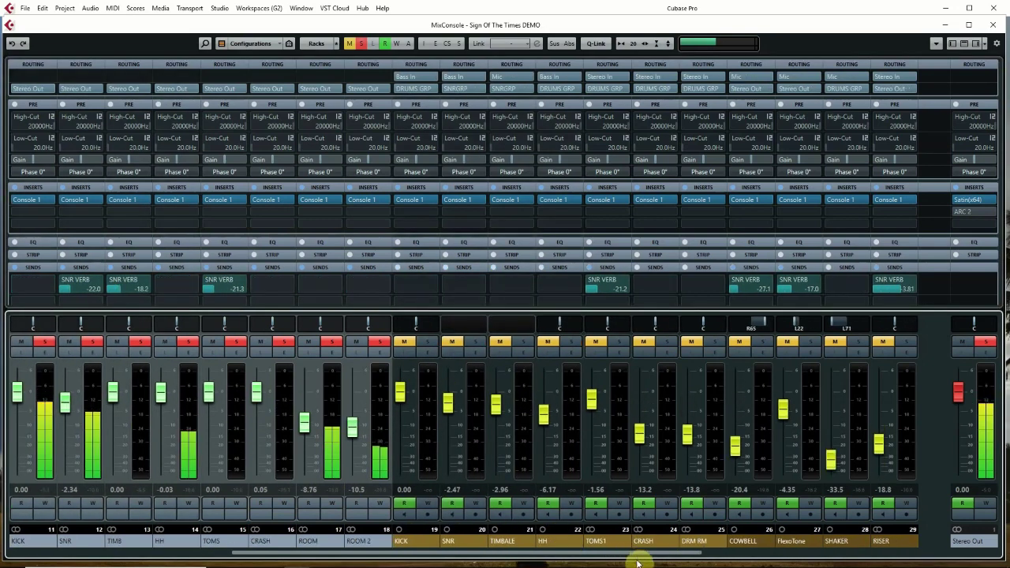
pyautogui.hscroll(1, 639, 550)
pyautogui.hscroll(7, 826, 530)
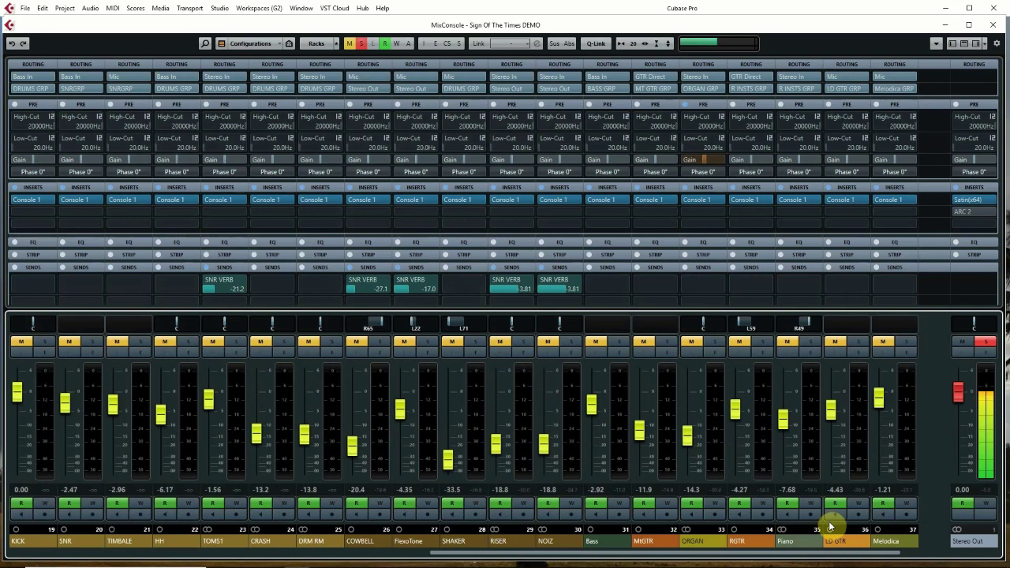
pyautogui.hscroll(1, 830, 527)
pyautogui.hscroll(-17, 851, 553)
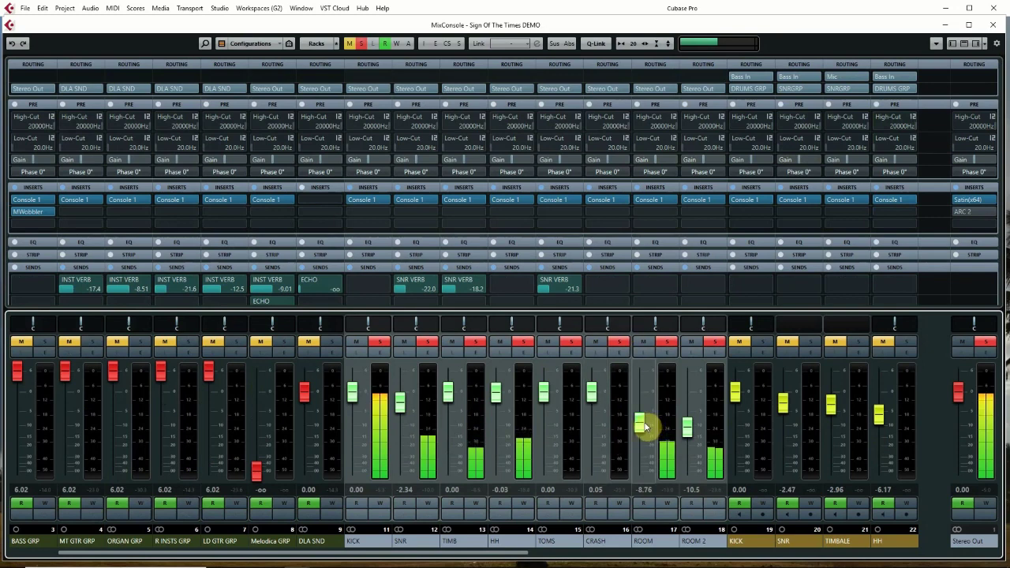
# Step: Lower the ROOM fader to -10.5 and ROOM 2 to -13.2, and clear all solos to hear the full mix
pyautogui.moveTo(687, 426); pyautogui.dragTo(639, 428)
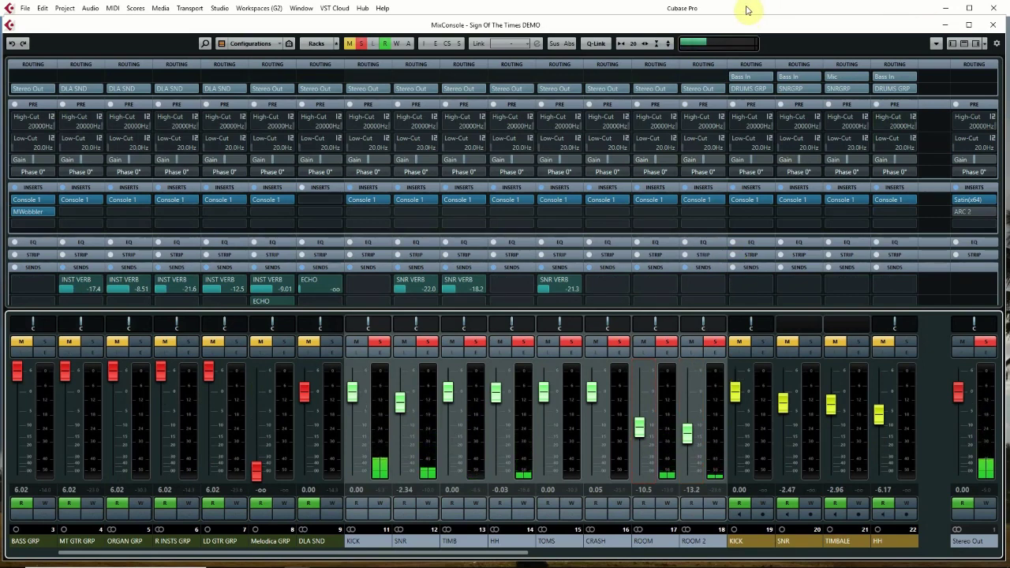
pyautogui.click(361, 44)
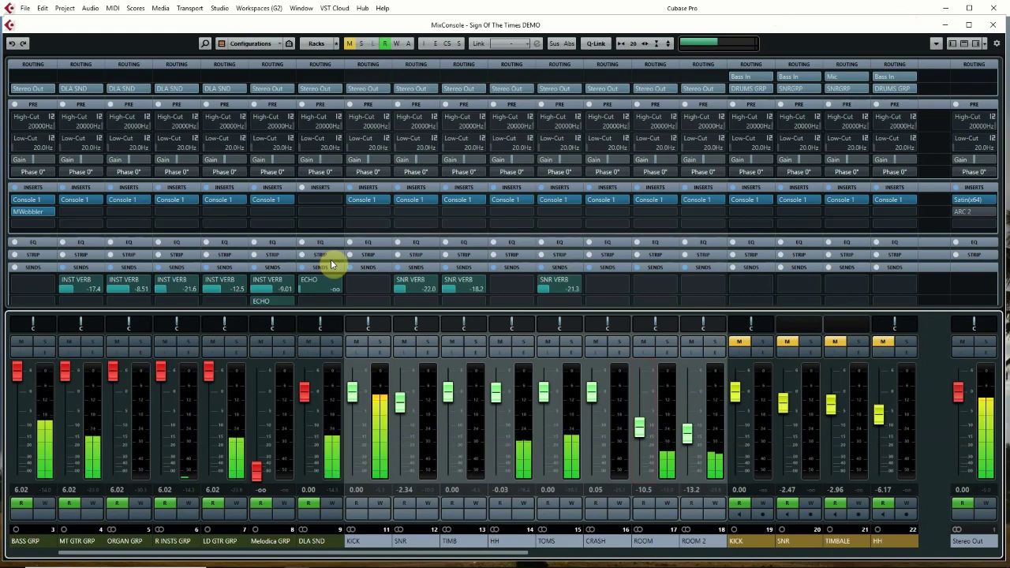
# Step: Return to the combined project and mixer workspace and open the RUBADRUM V103 01 track's instrument interface
pyautogui.press('alt+KP_1')
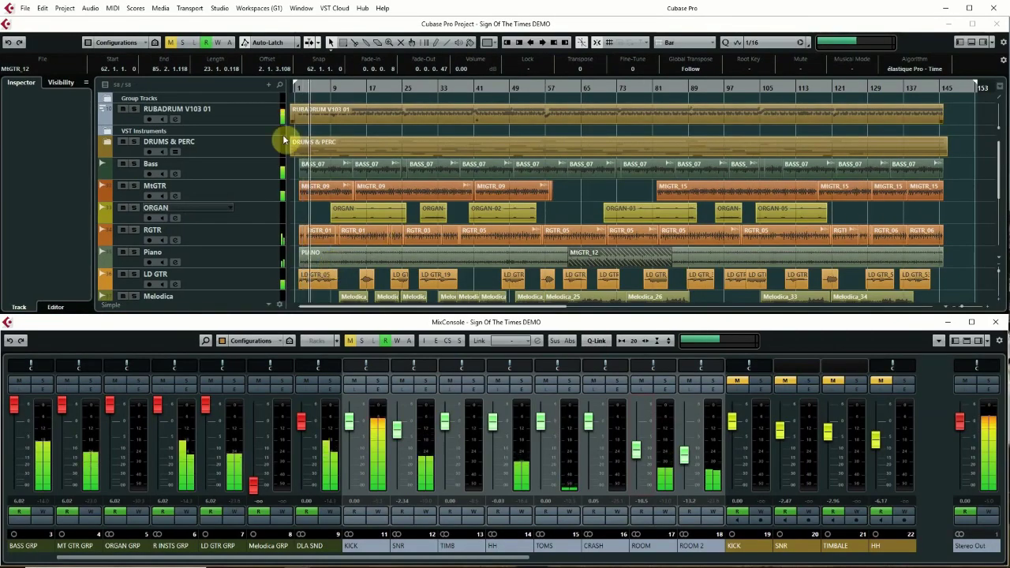
pyautogui.click(251, 122)
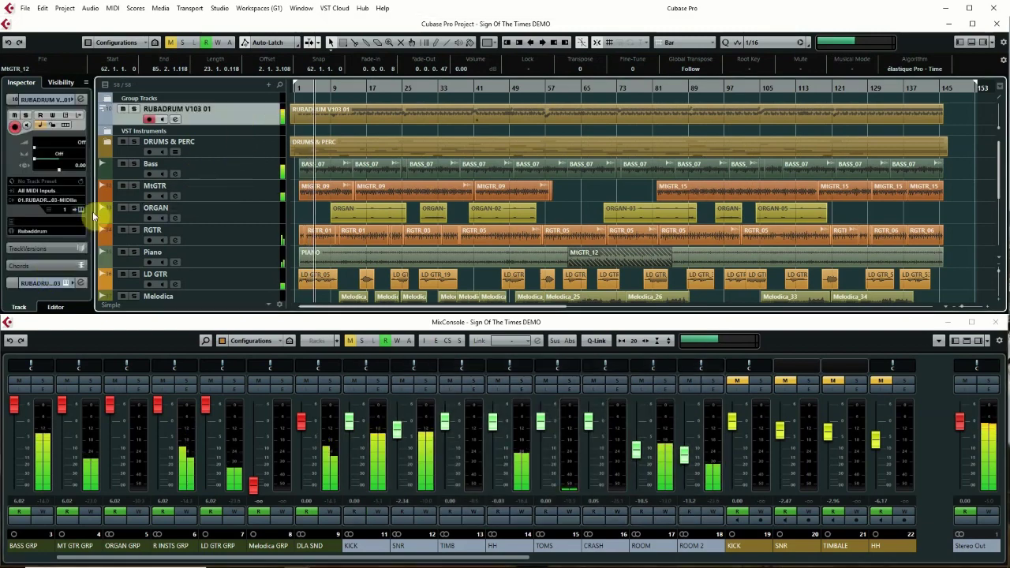
pyautogui.press('Return')
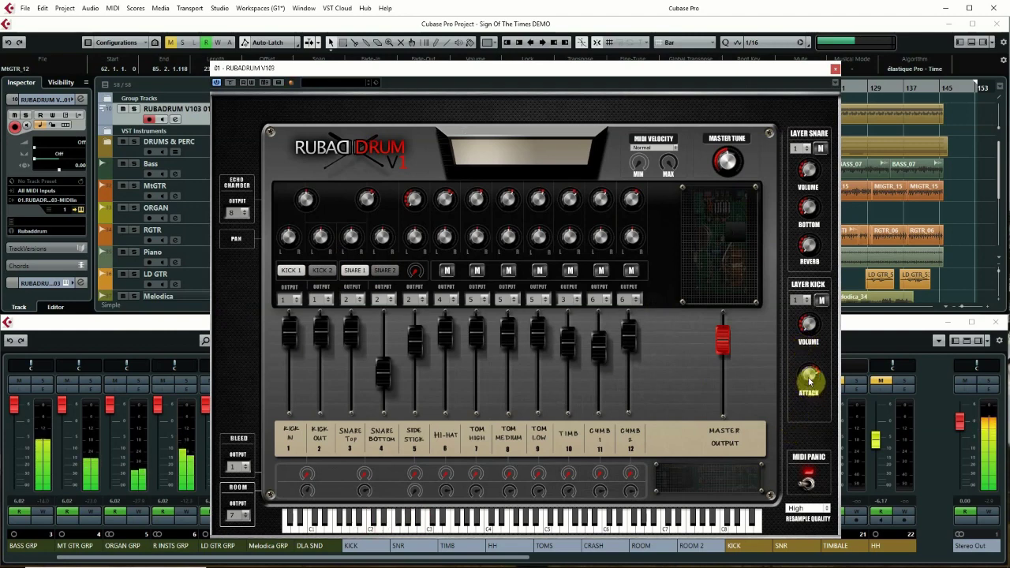
# Step: Point out the snare layer's volume control and view the resample quality options, closing the list without choosing another
pyautogui.click(809, 168)
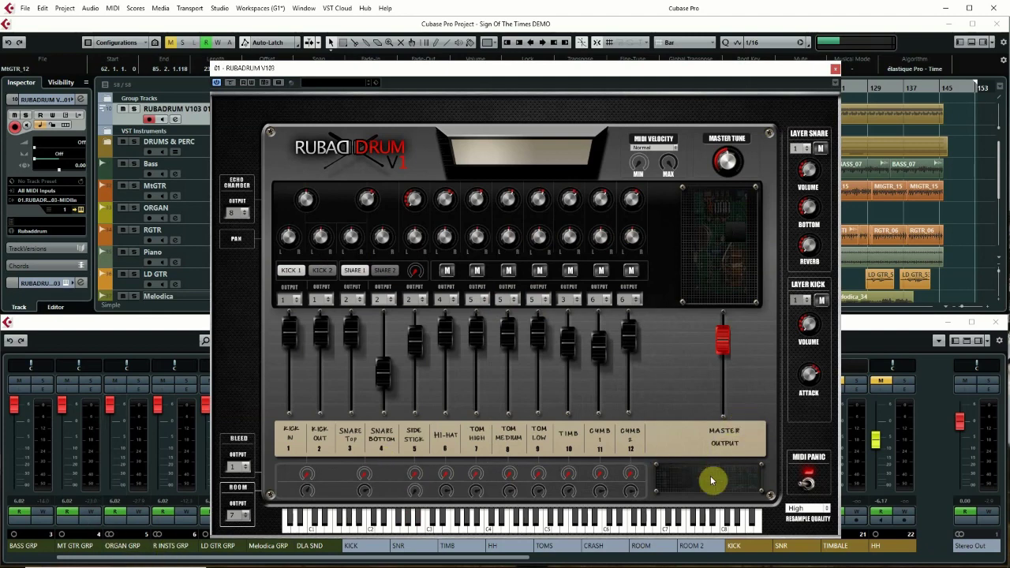
pyautogui.click(823, 509)
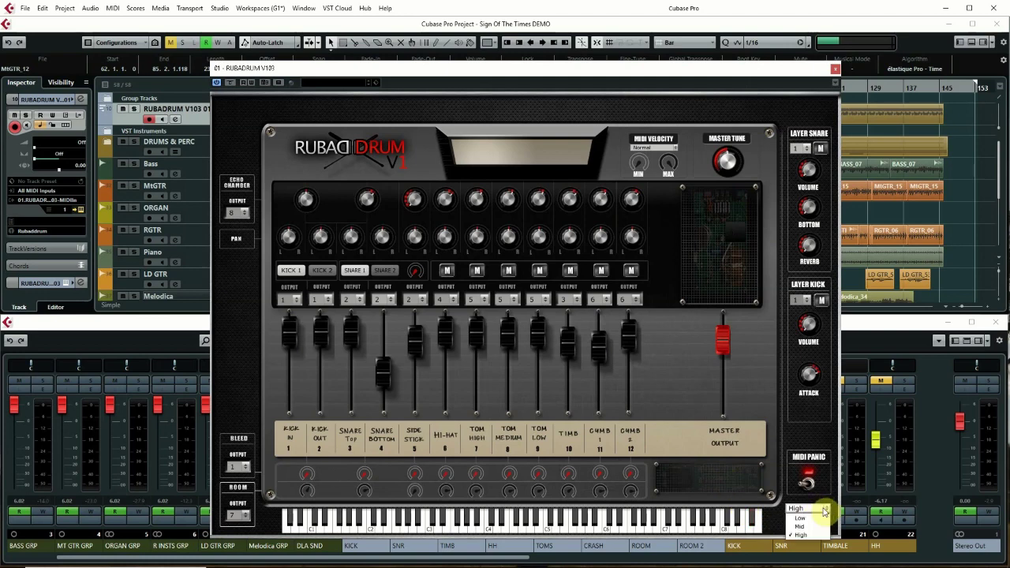
pyautogui.click(794, 433)
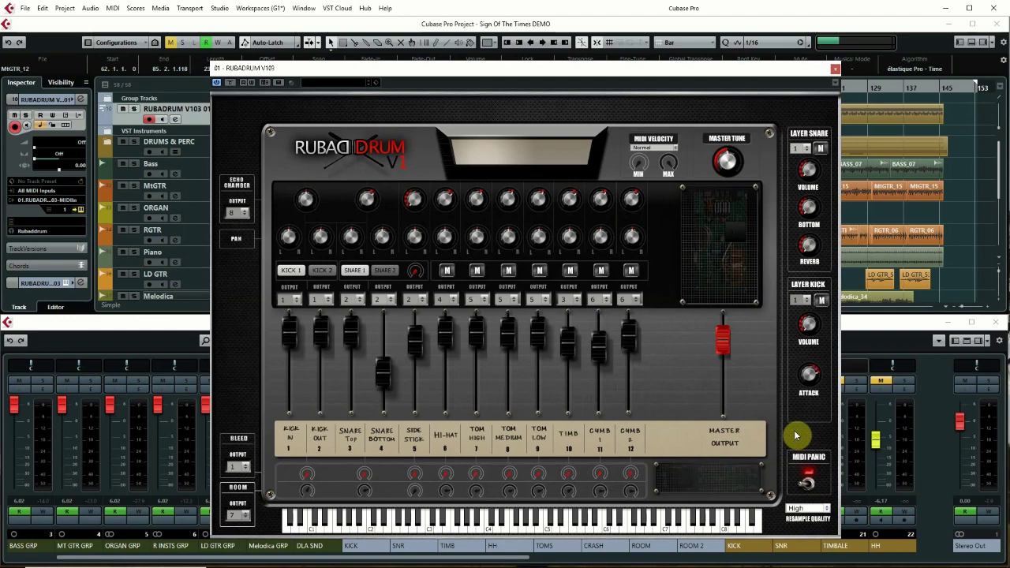